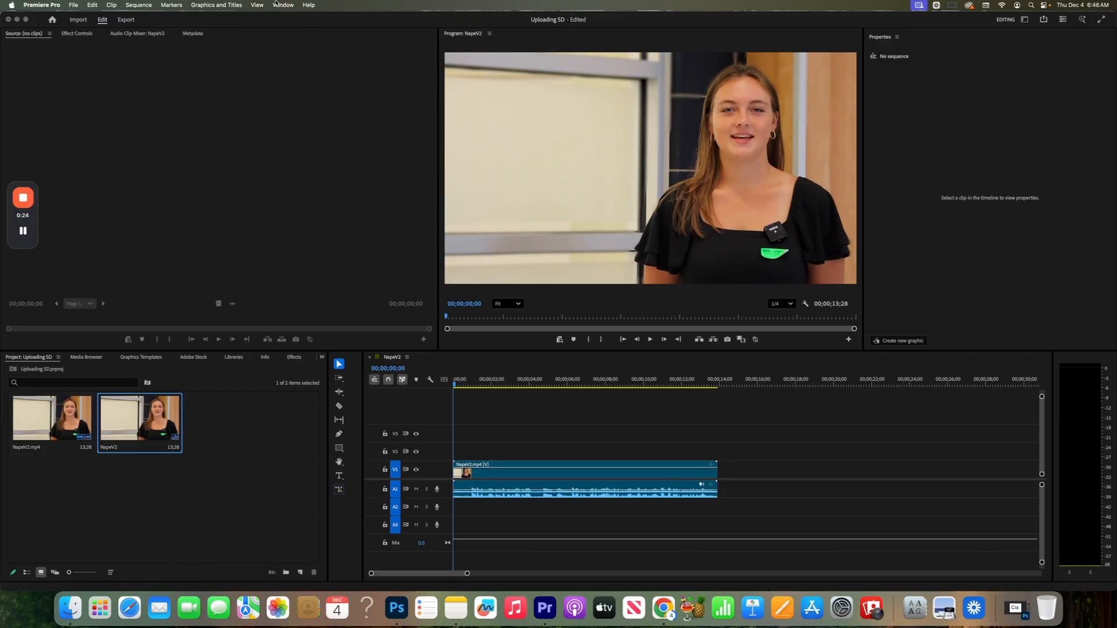
# - Switch to the Editing workspace and reset it to its saved layout
pyautogui.click(280, 5)
pyautogui.moveTo(294, 19)
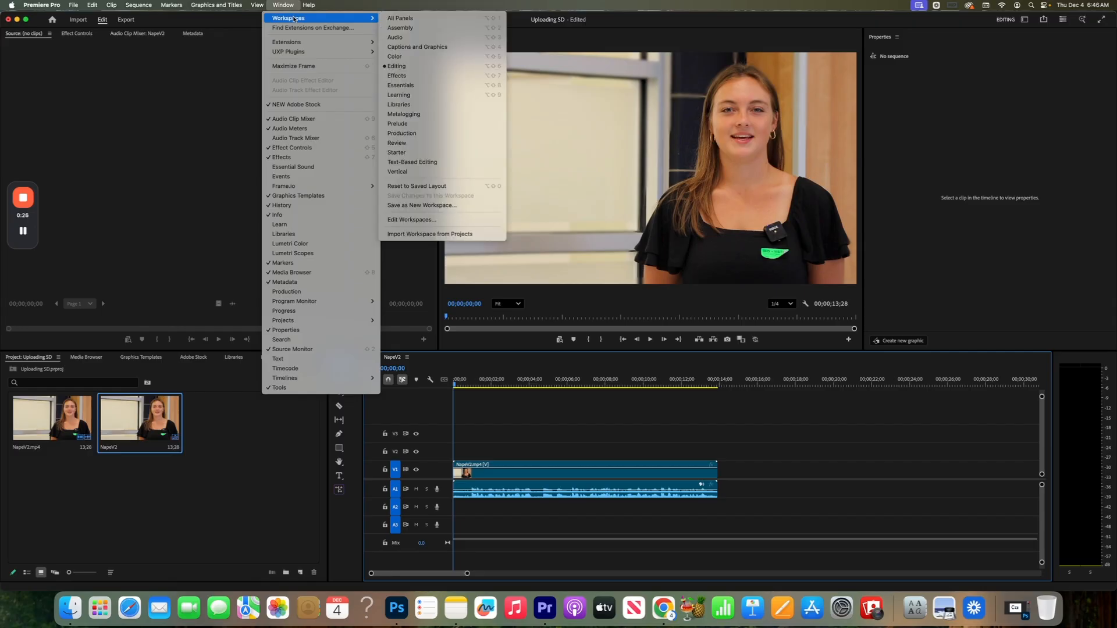
pyautogui.click(442, 67)
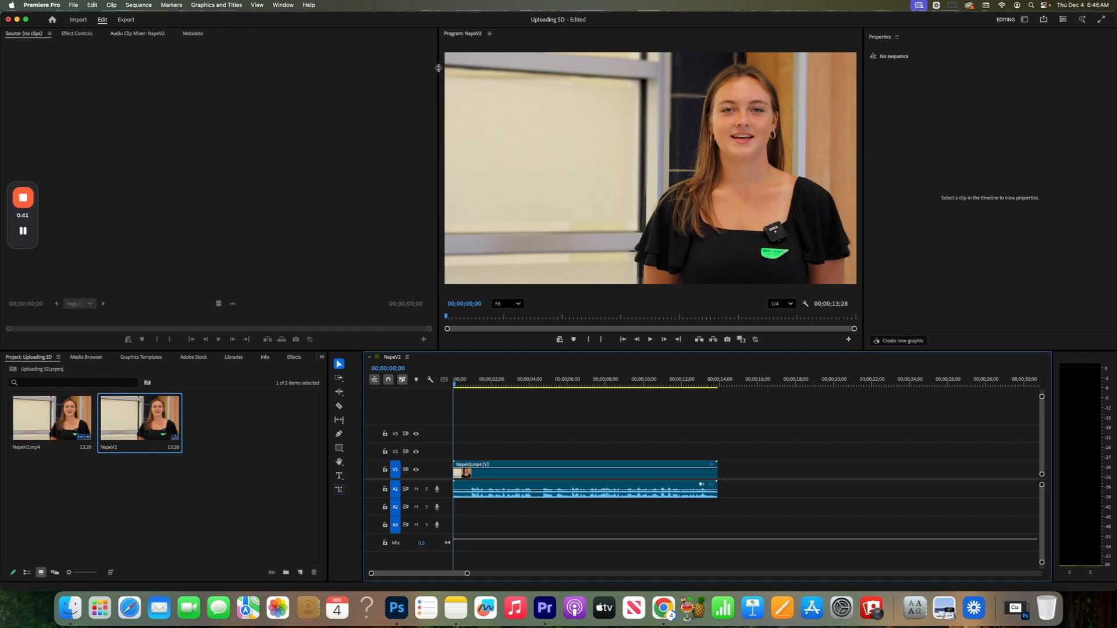
pyautogui.click(283, 5)
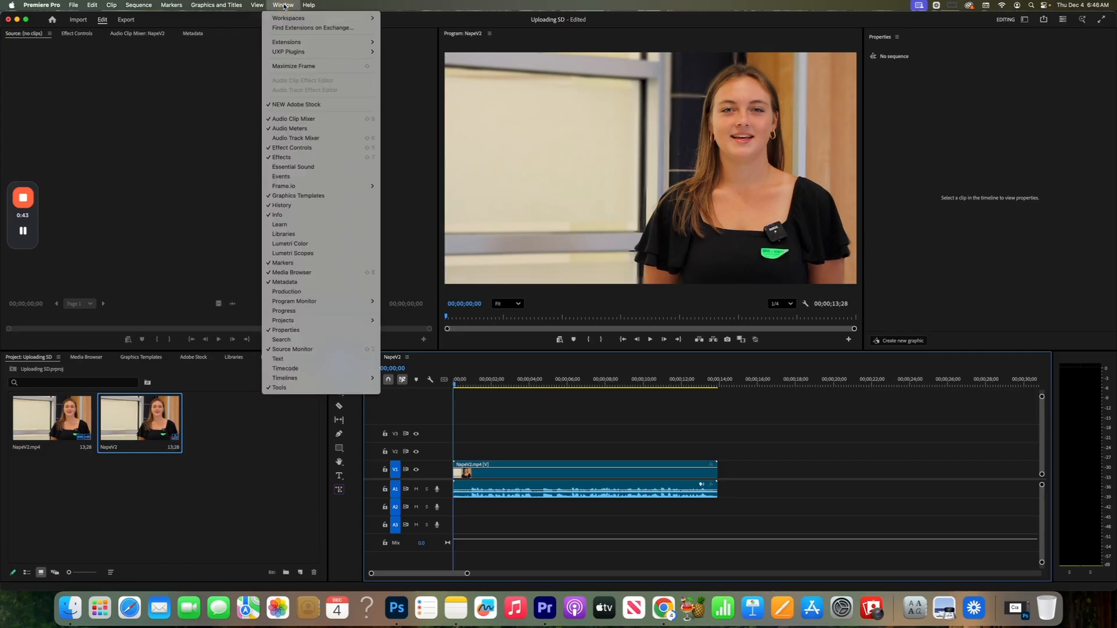
pyautogui.moveTo(291, 19)
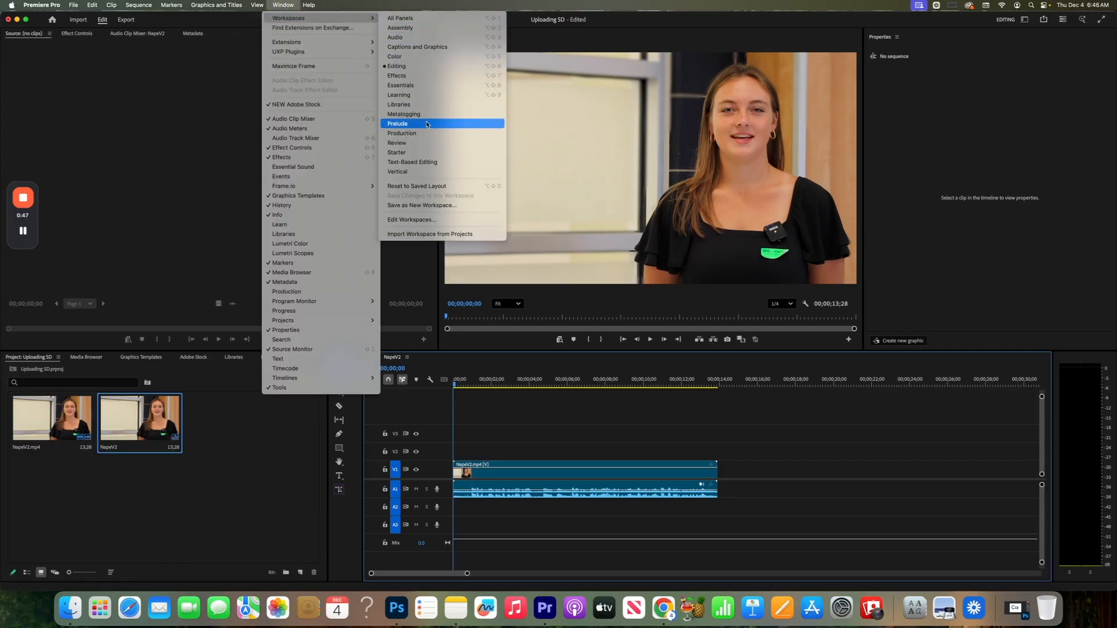
pyautogui.click(437, 186)
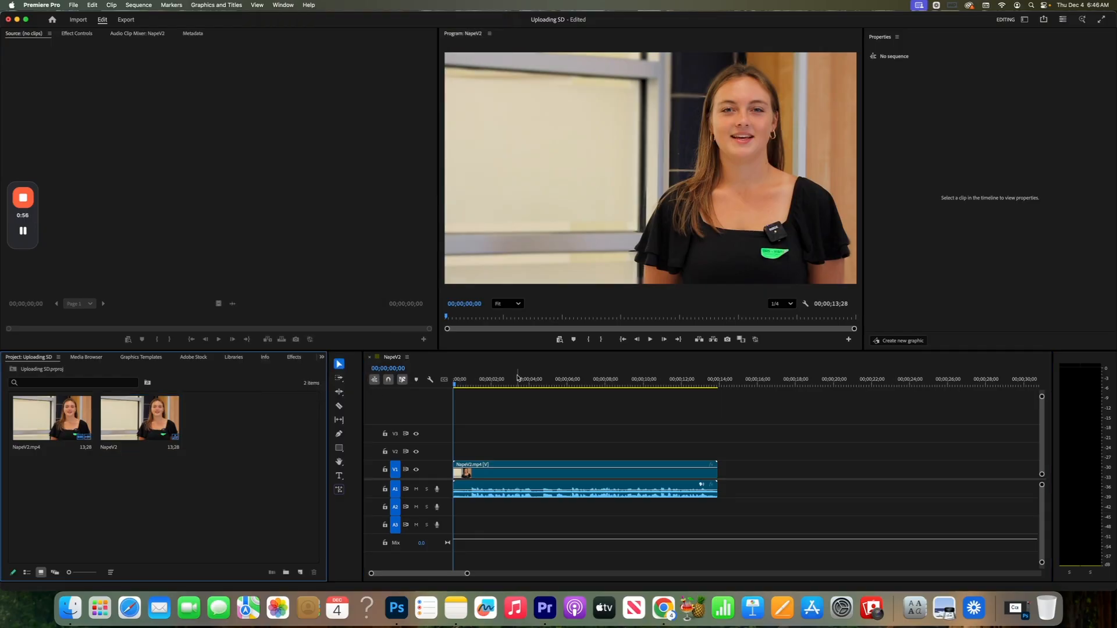
# - Create a text box across the lower part of the video frame containing "Appoquinimink High School"
pyautogui.click(339, 479)
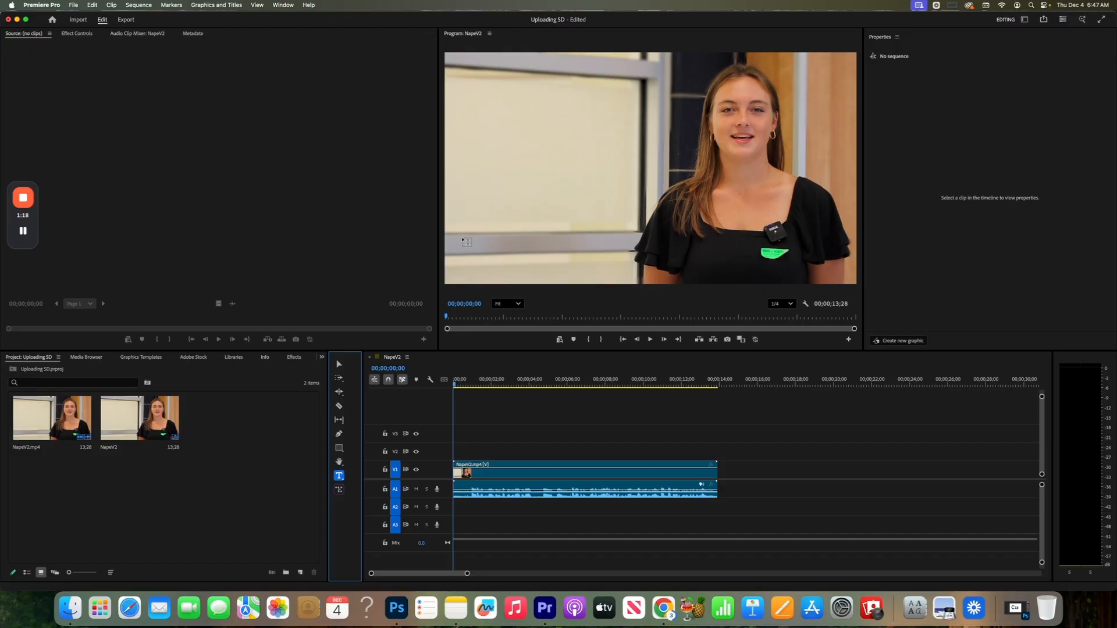
pyautogui.moveTo(464, 232); pyautogui.dragTo(746, 278)
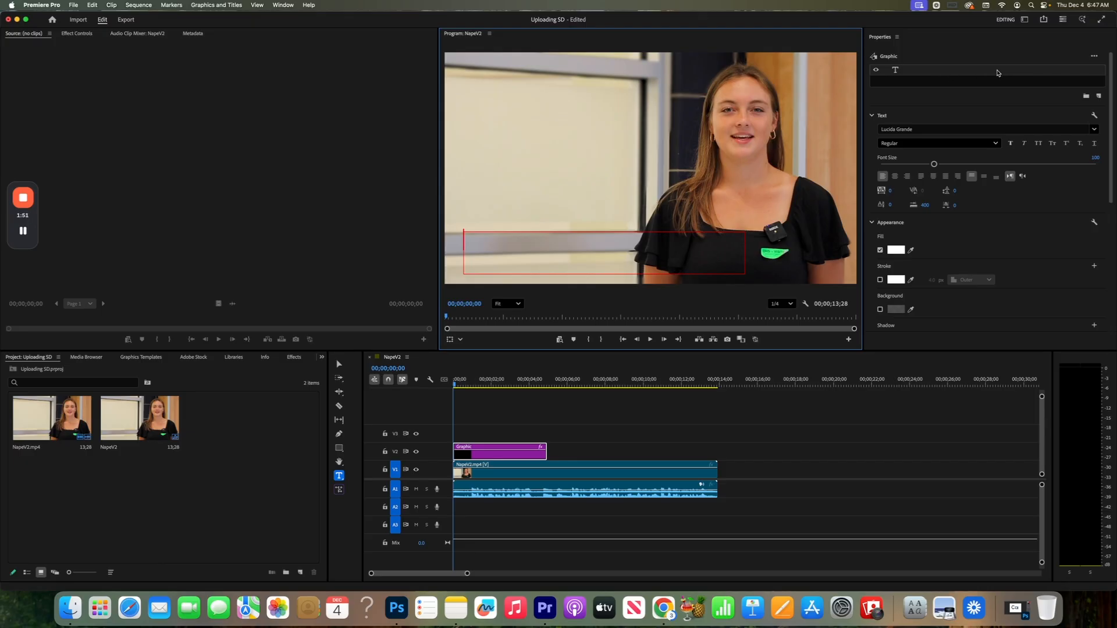
pyautogui.click(478, 246)
pyautogui.press('BackSpace')
pyautogui.write('Mi')
pyautogui.press('BackSpace')
pyautogui.press('BackSpace')
pyautogui.write('Appo')
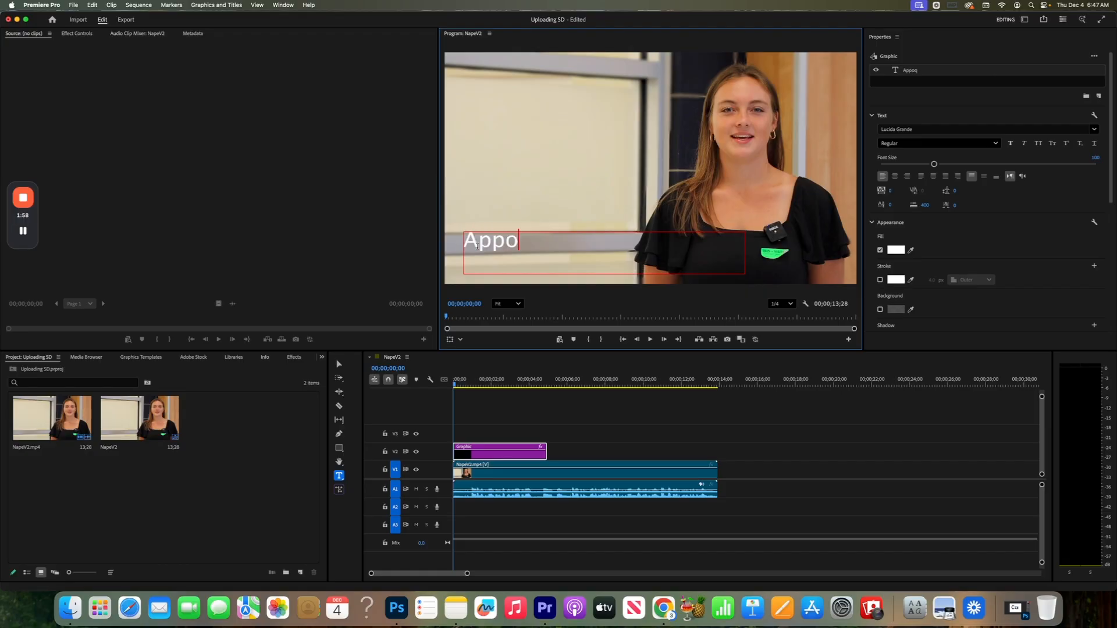
pyautogui.write('quinimi')
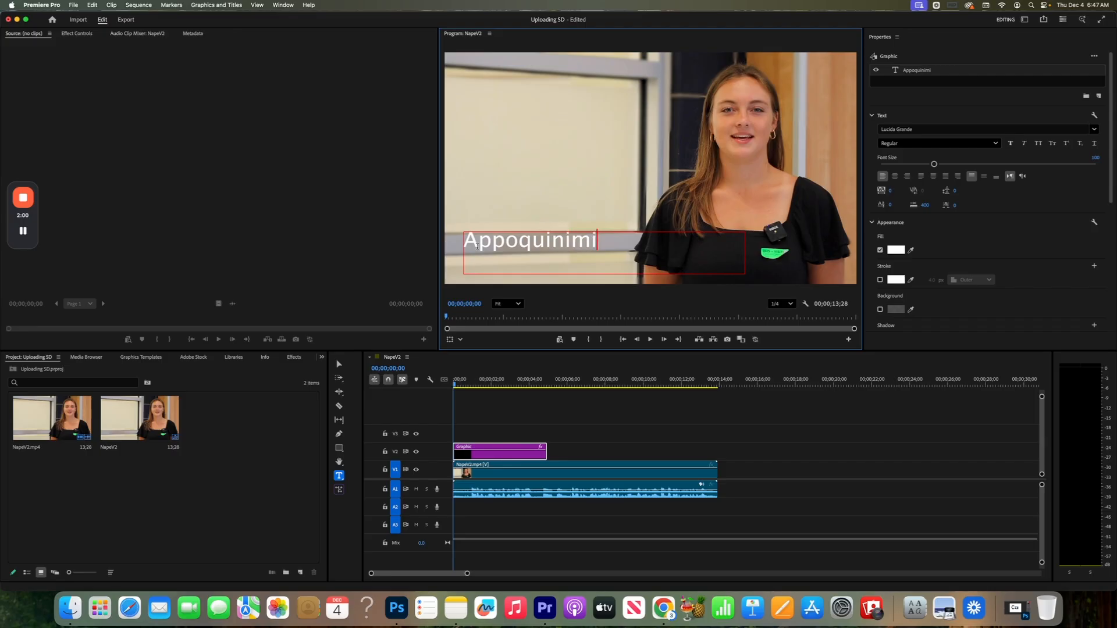
pyautogui.write('nk High School')
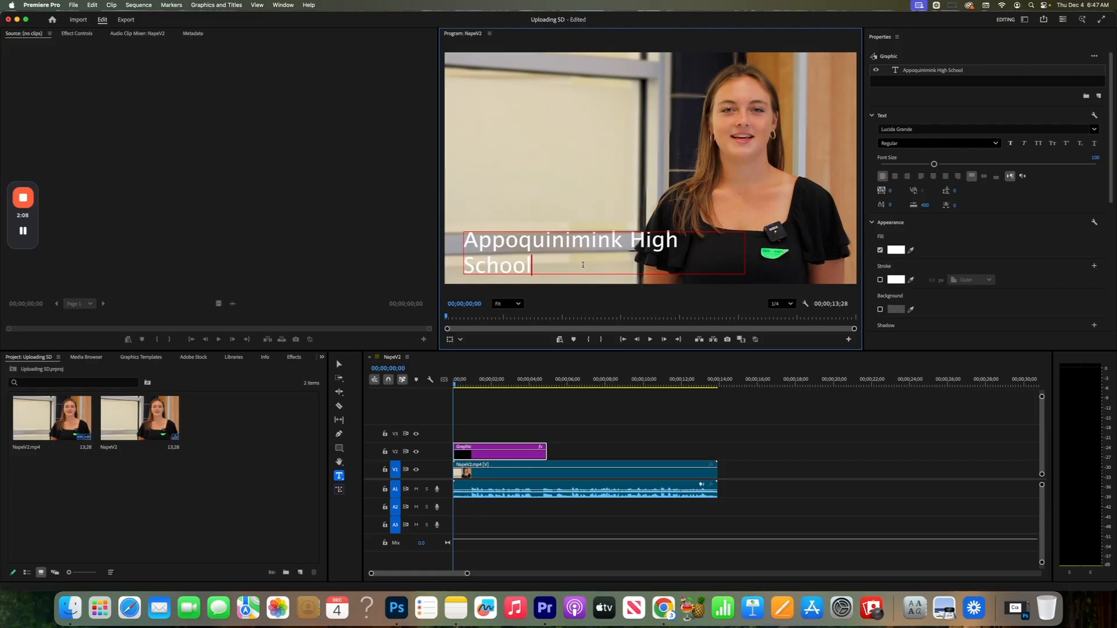
# - Widen the title's text box just enough to fit "Appoquinimink High School" on one line
pyautogui.click(339, 365)
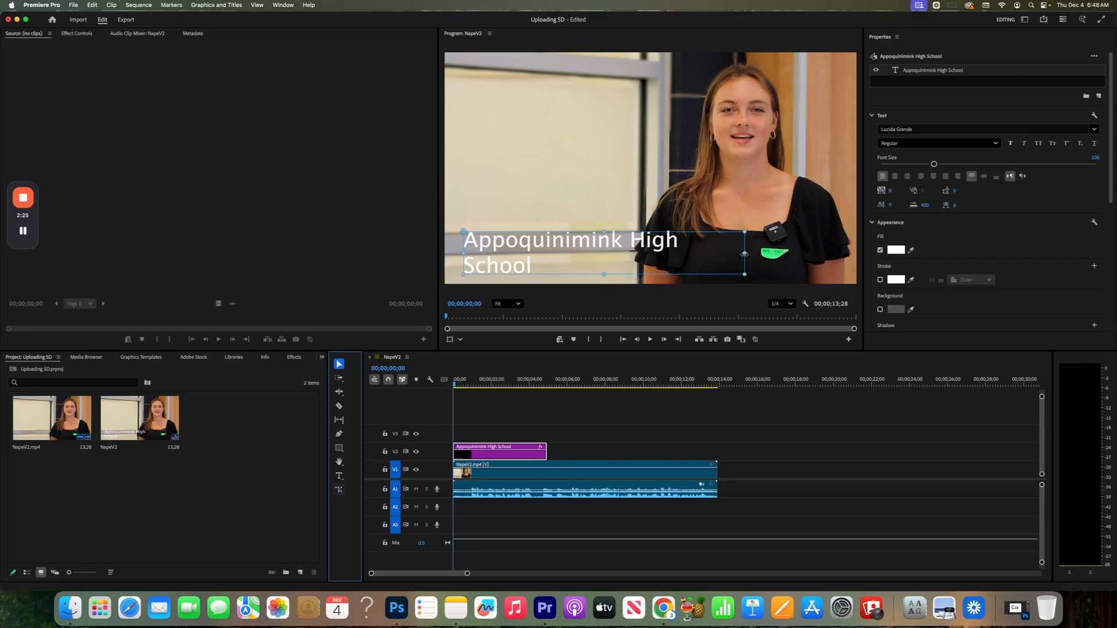
pyautogui.moveTo(744, 254); pyautogui.dragTo(852, 254)
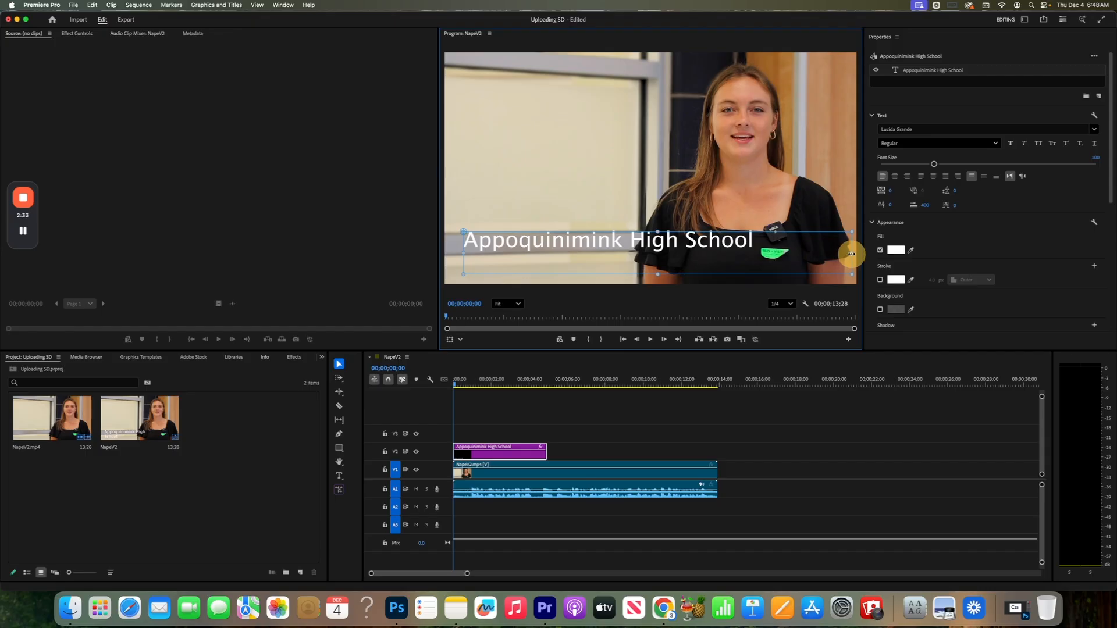
pyautogui.moveTo(852, 254); pyautogui.dragTo(758, 252)
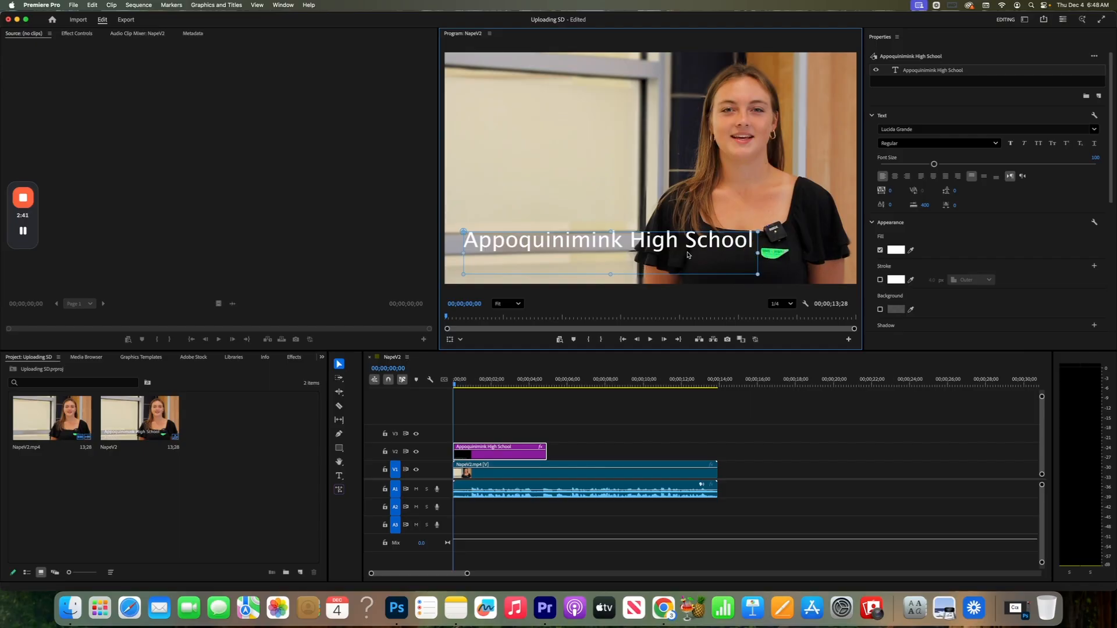
# - Set the whole title's font to Impact and its font size to 116
pyautogui.doubleClick(647, 250)
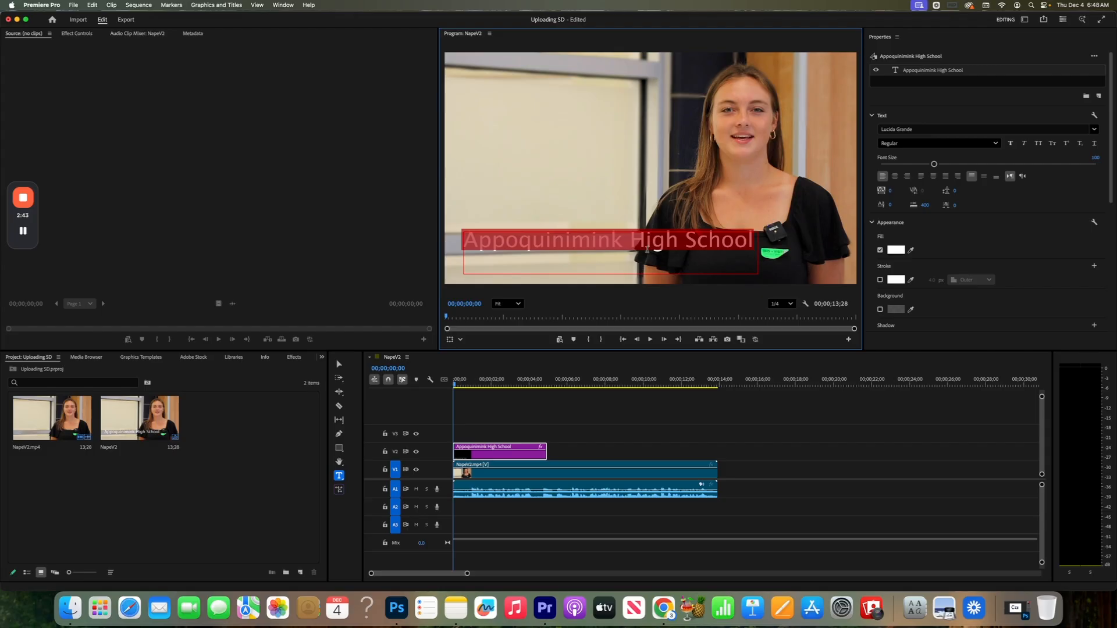
pyautogui.click(978, 71)
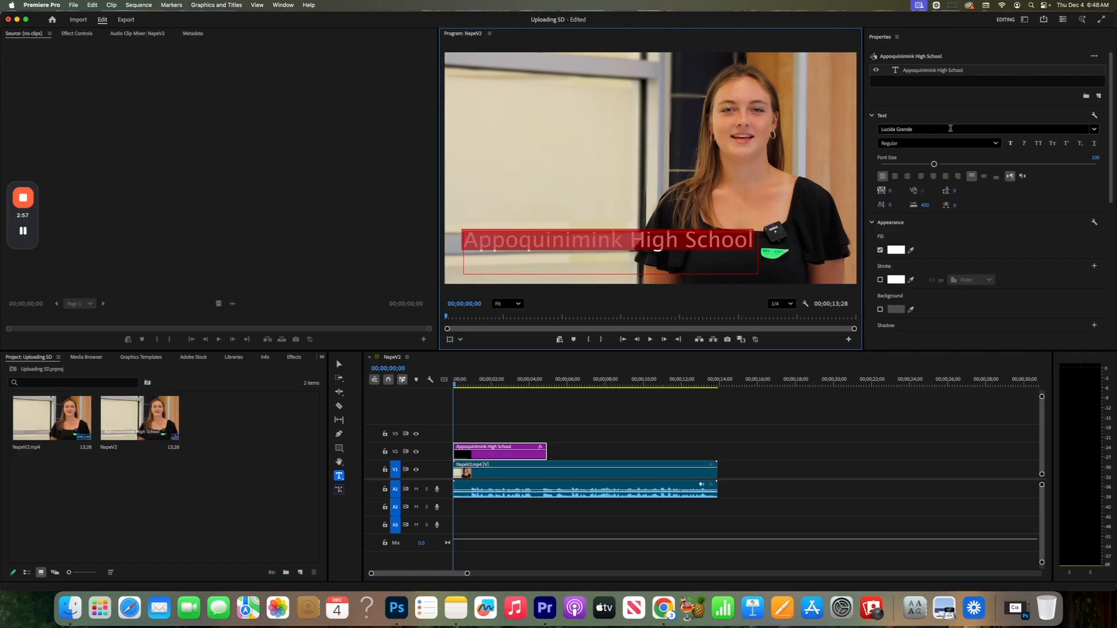
pyautogui.click(978, 129)
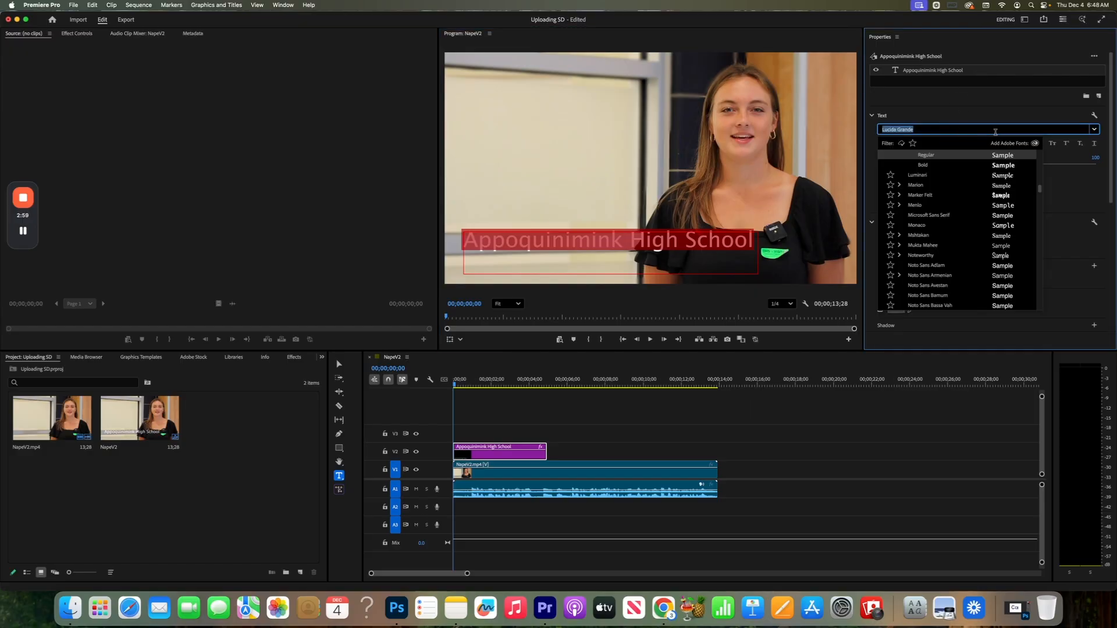
pyautogui.click(873, 116)
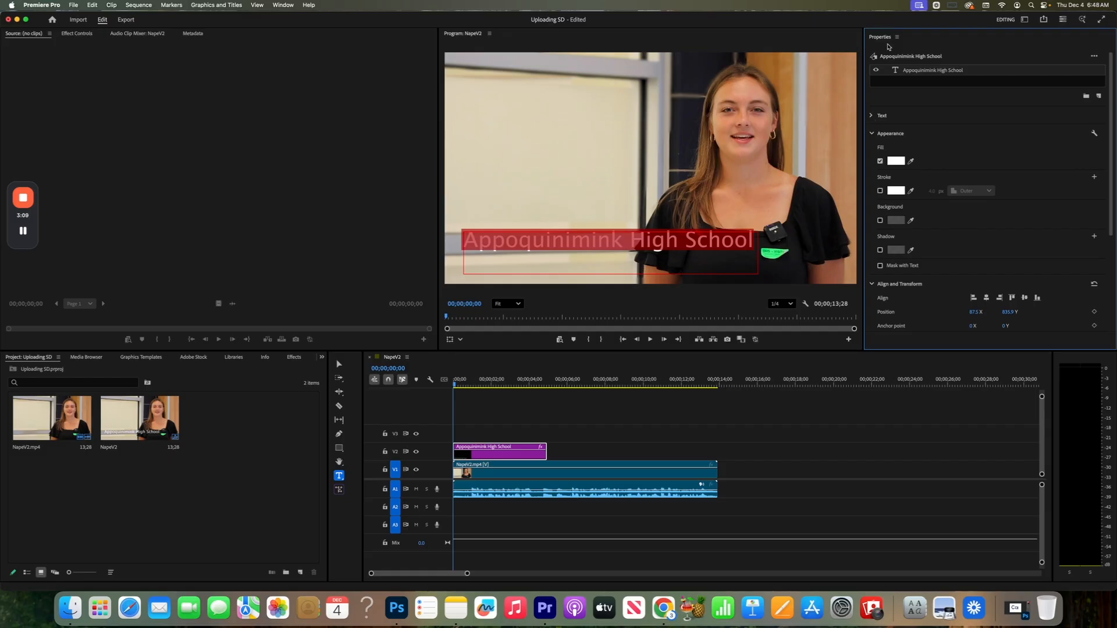
pyautogui.click(872, 117)
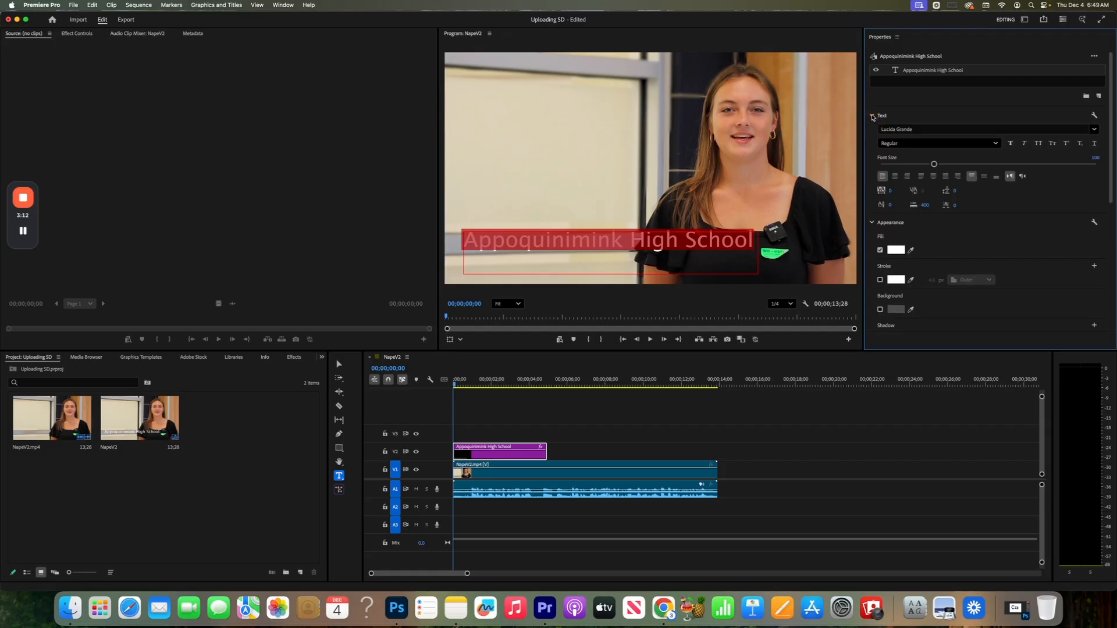
pyautogui.click(1095, 130)
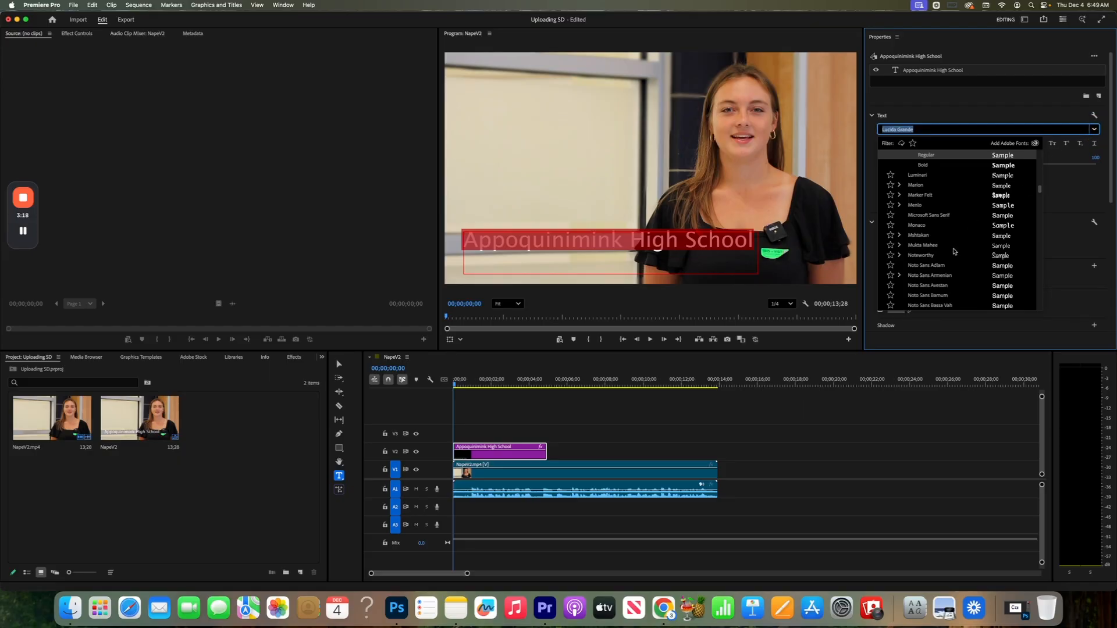
pyautogui.scroll(5, 968, 187)
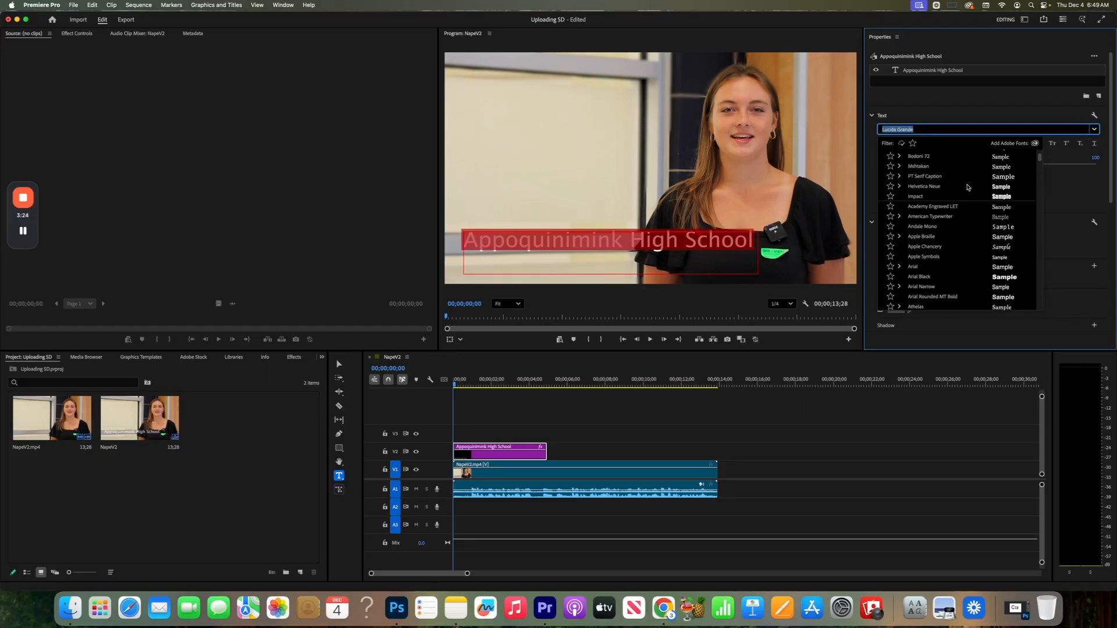
pyautogui.click(944, 198)
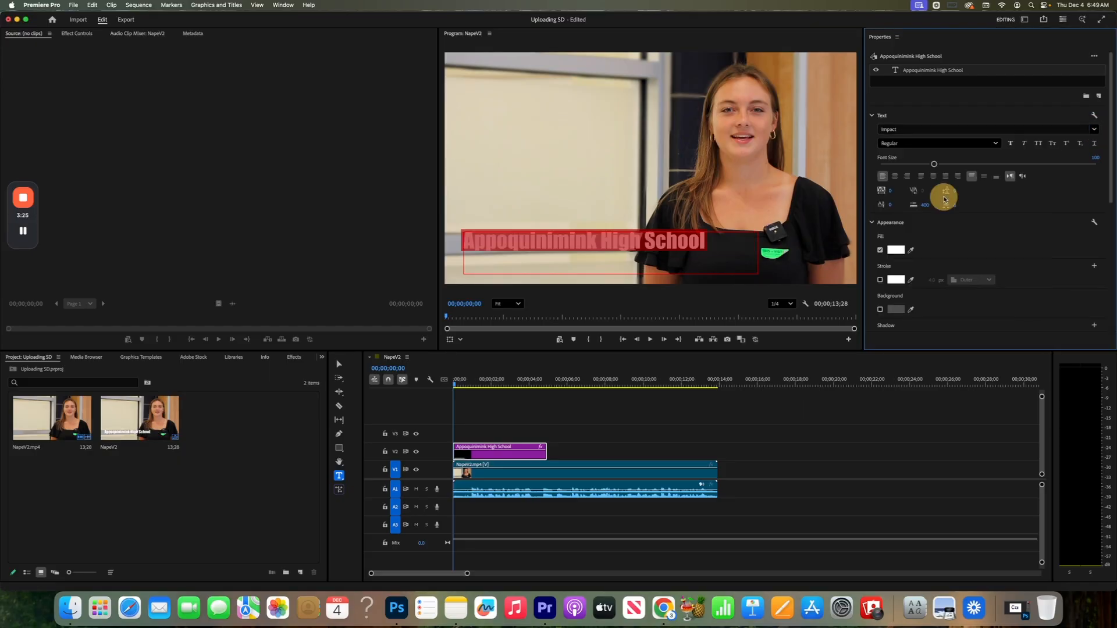
pyautogui.click(997, 143)
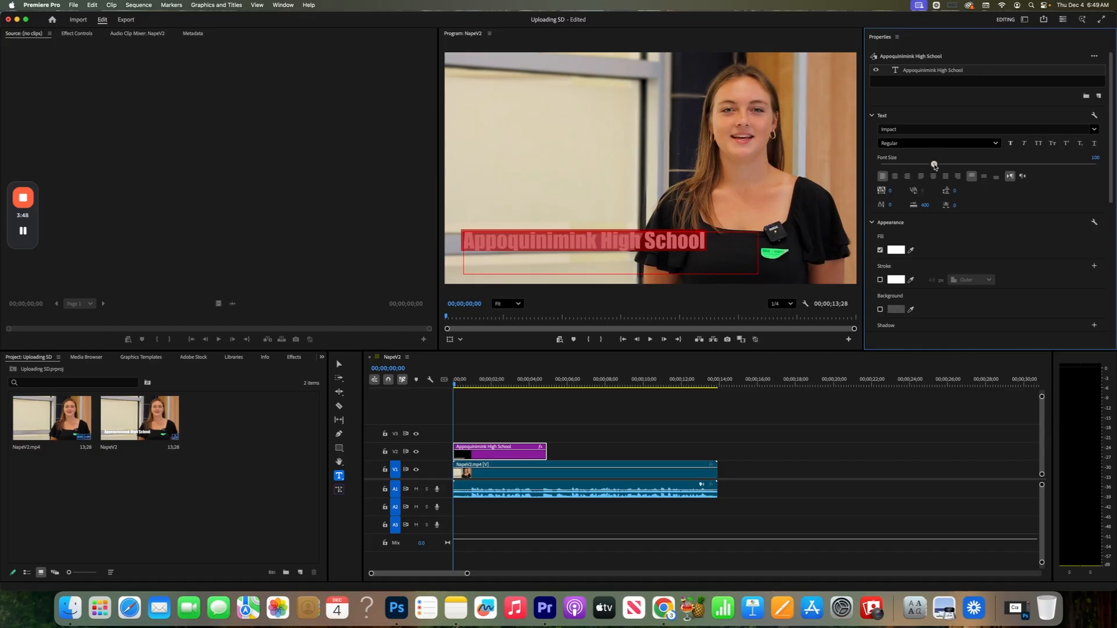
pyautogui.moveTo(934, 165)
pyautogui.mouseDown()
pyautogui.moveTo(893, 165)
pyautogui.moveTo(979, 167)
pyautogui.moveTo(902, 166)
pyautogui.moveTo(943, 168)
pyautogui.mouseUp()
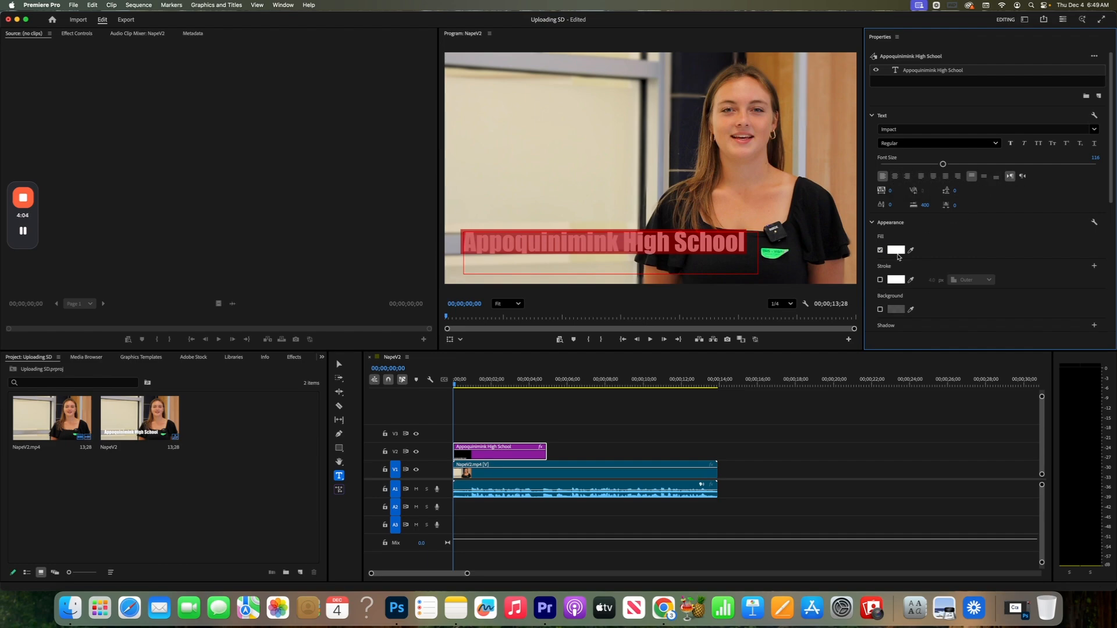
# - Change the title's fill colour to the blue 3888CC
pyautogui.click(872, 223)
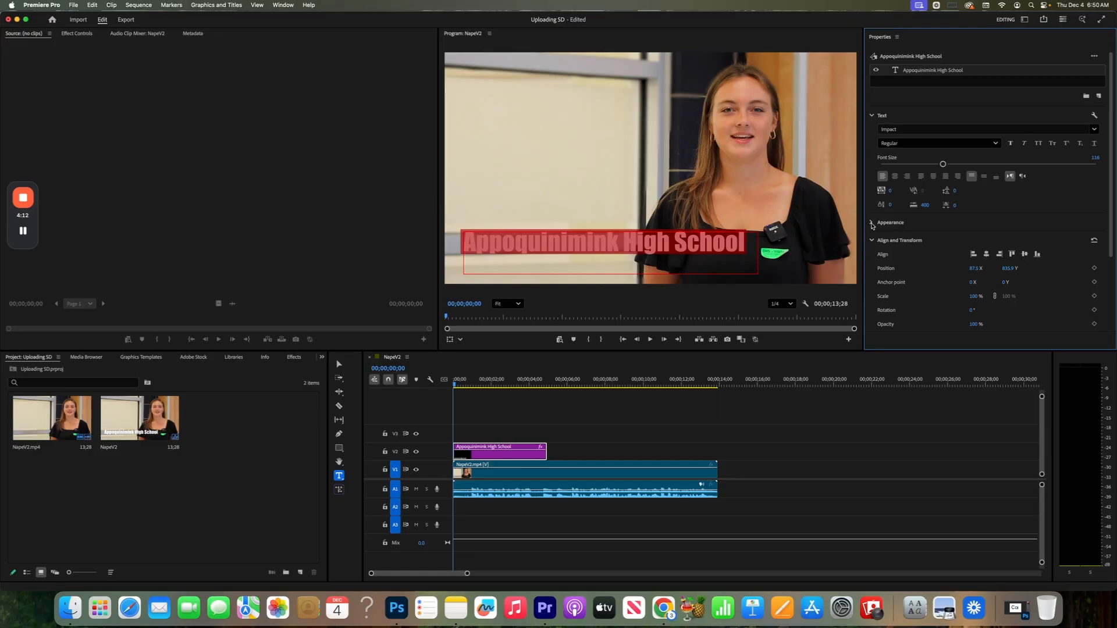
pyautogui.click(871, 223)
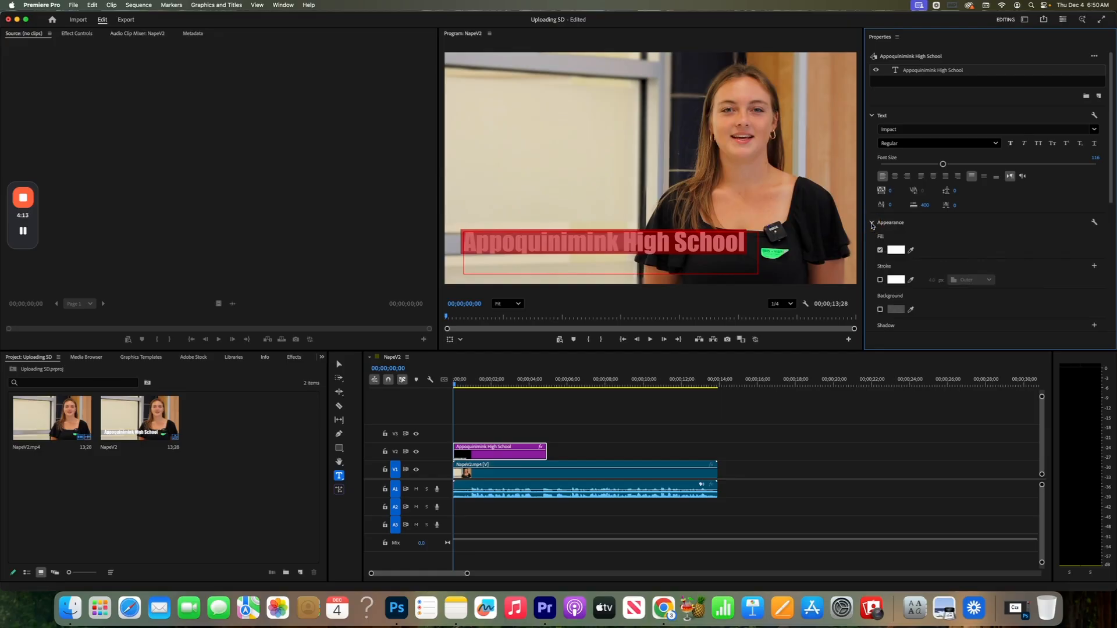
pyautogui.click(896, 250)
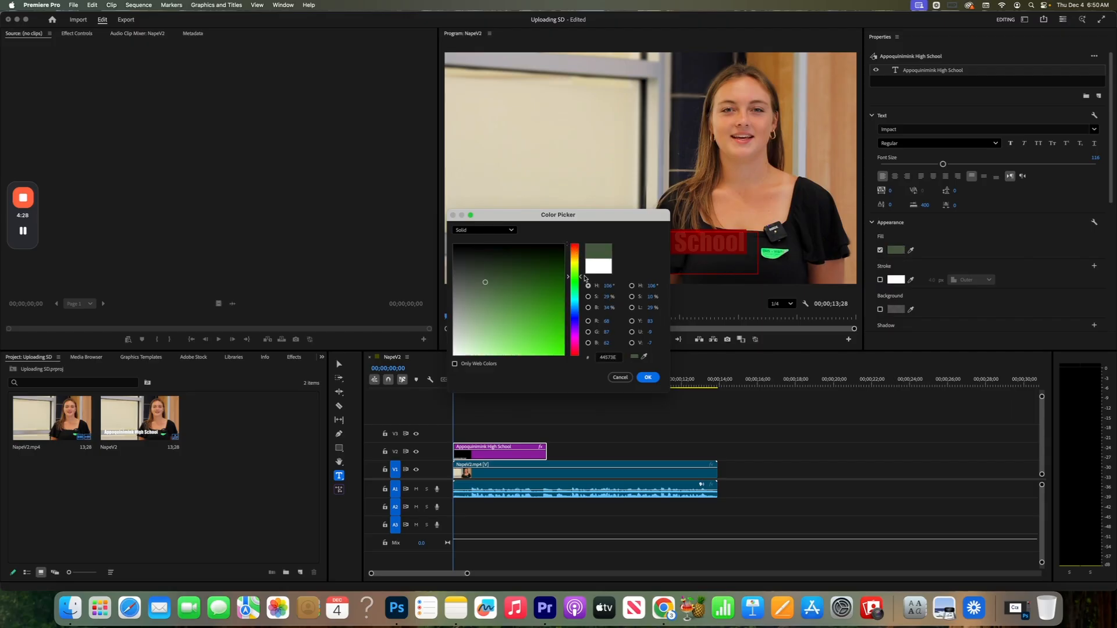
pyautogui.moveTo(581, 279); pyautogui.dragTo(581, 309)
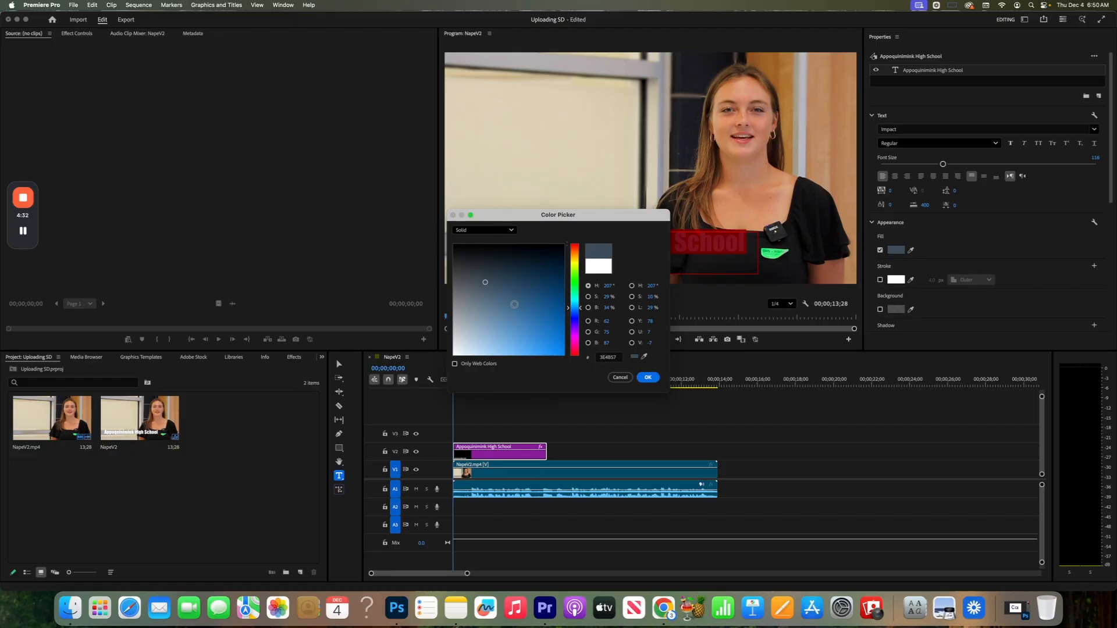
pyautogui.moveTo(512, 303)
pyautogui.mouseDown()
pyautogui.moveTo(519, 277)
pyautogui.moveTo(538, 276)
pyautogui.moveTo(542, 249)
pyautogui.moveTo(457, 311)
pyautogui.moveTo(546, 321)
pyautogui.moveTo(549, 278)
pyautogui.moveTo(518, 262)
pyautogui.moveTo(530, 311)
pyautogui.moveTo(516, 322)
pyautogui.moveTo(533, 333)
pyautogui.mouseUp()
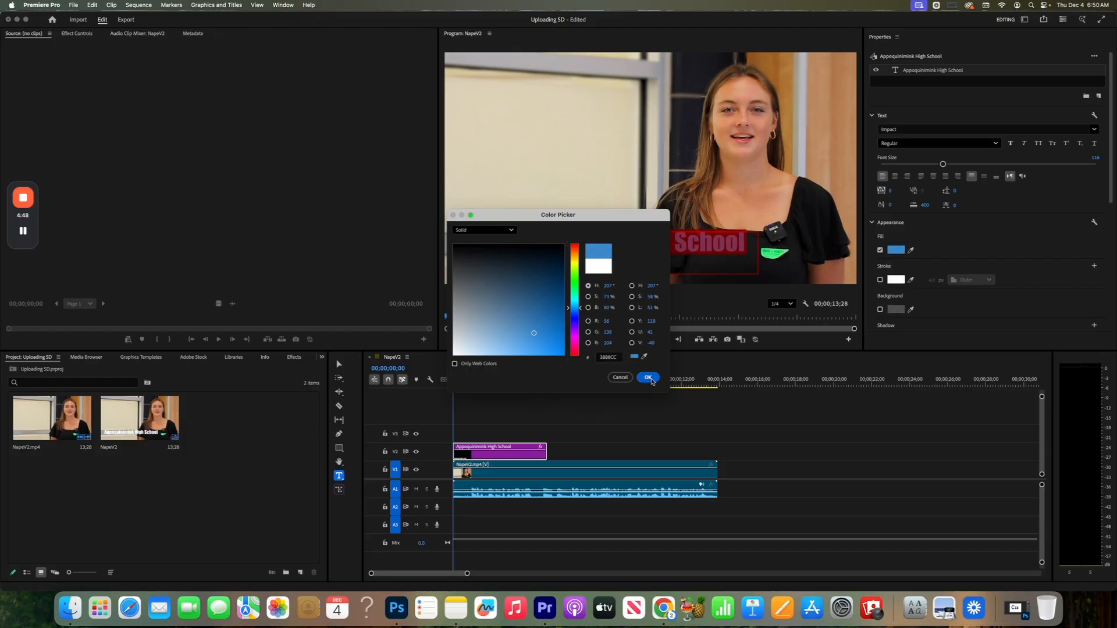
pyautogui.click(649, 378)
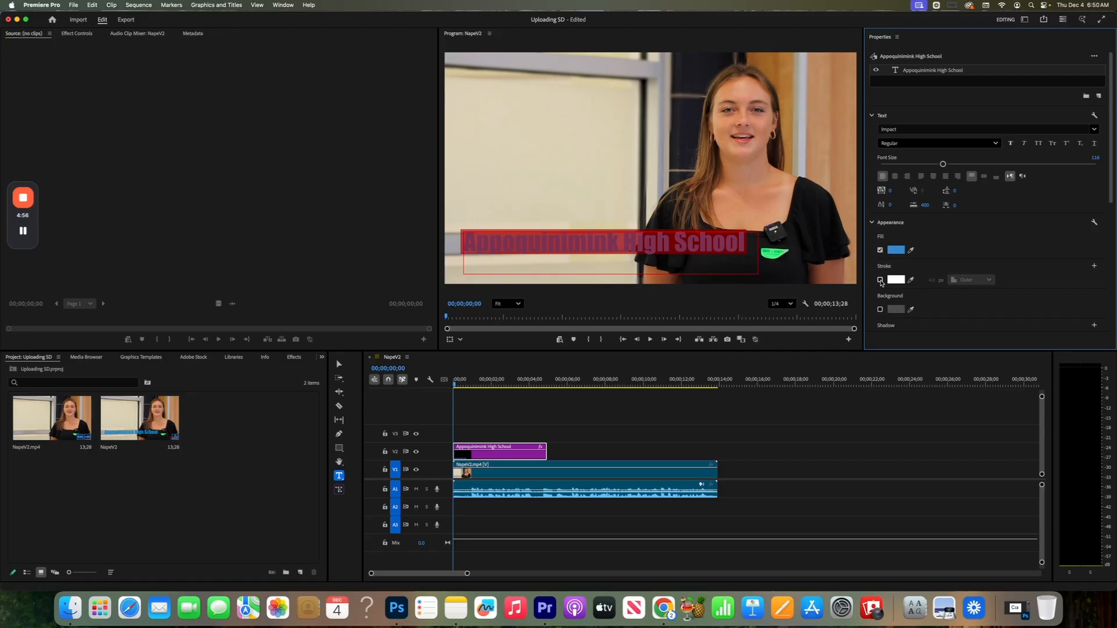
# - Enable the title's outer stroke and change its colour to light yellow
pyautogui.click(881, 281)
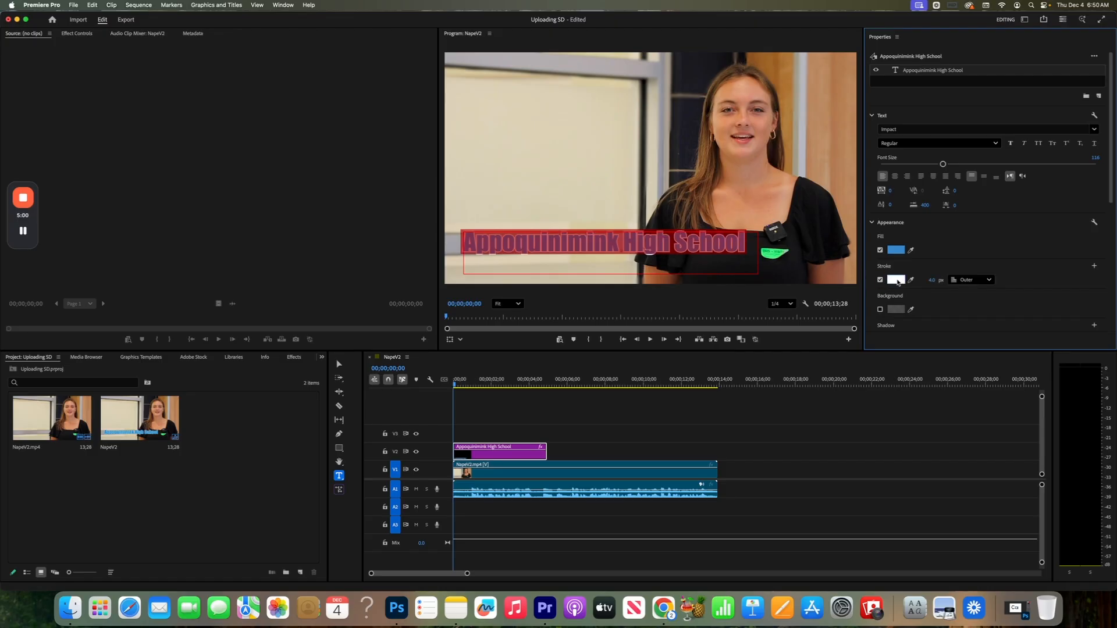
pyautogui.click(902, 282)
pyautogui.click(582, 259)
pyautogui.moveTo(582, 259)
pyautogui.mouseDown()
pyautogui.moveTo(581, 282)
pyautogui.moveTo(580, 264)
pyautogui.mouseUp()
pyautogui.moveTo(539, 294)
pyautogui.mouseDown()
pyautogui.moveTo(543, 316)
pyautogui.moveTo(513, 347)
pyautogui.mouseUp()
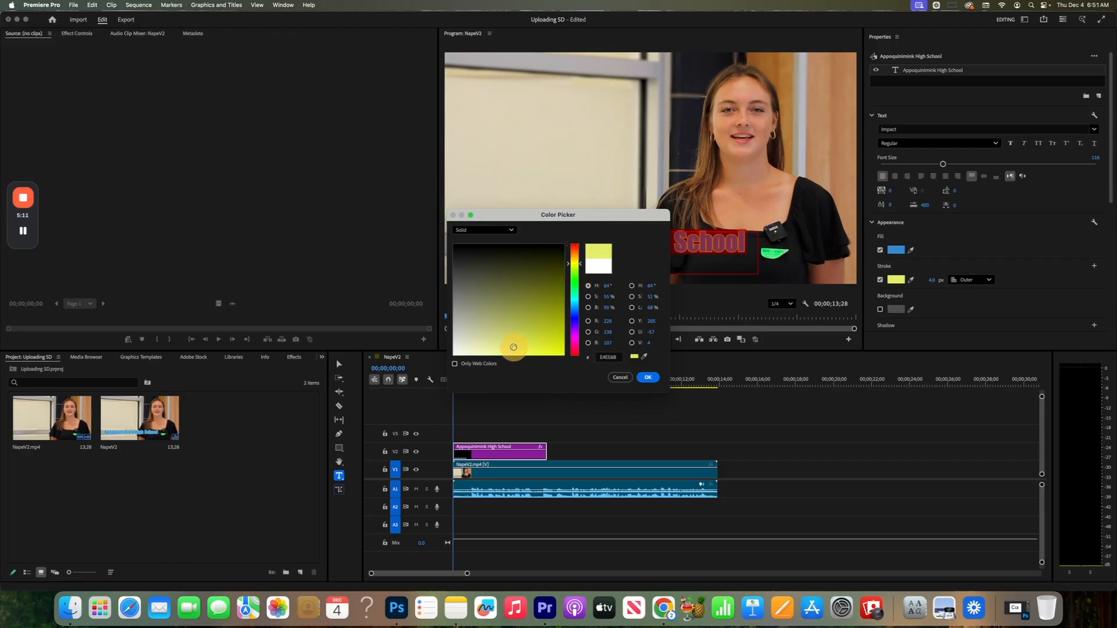
pyautogui.click(648, 377)
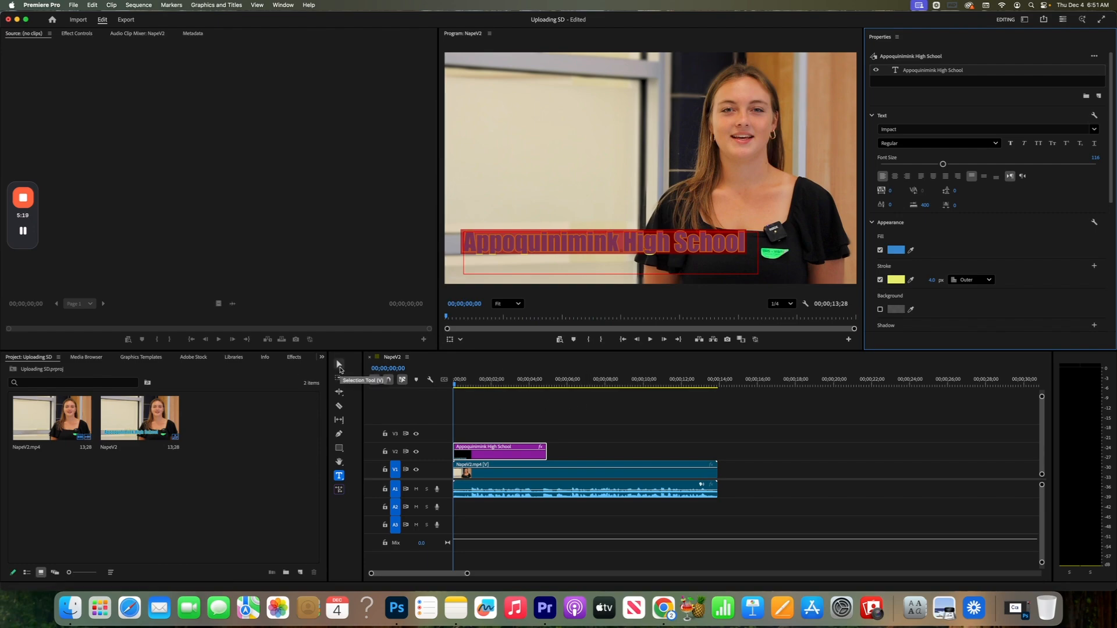
# - Move the title down close to the frame's lower edge, at about Y 930, and turn on its background
pyautogui.click(340, 369)
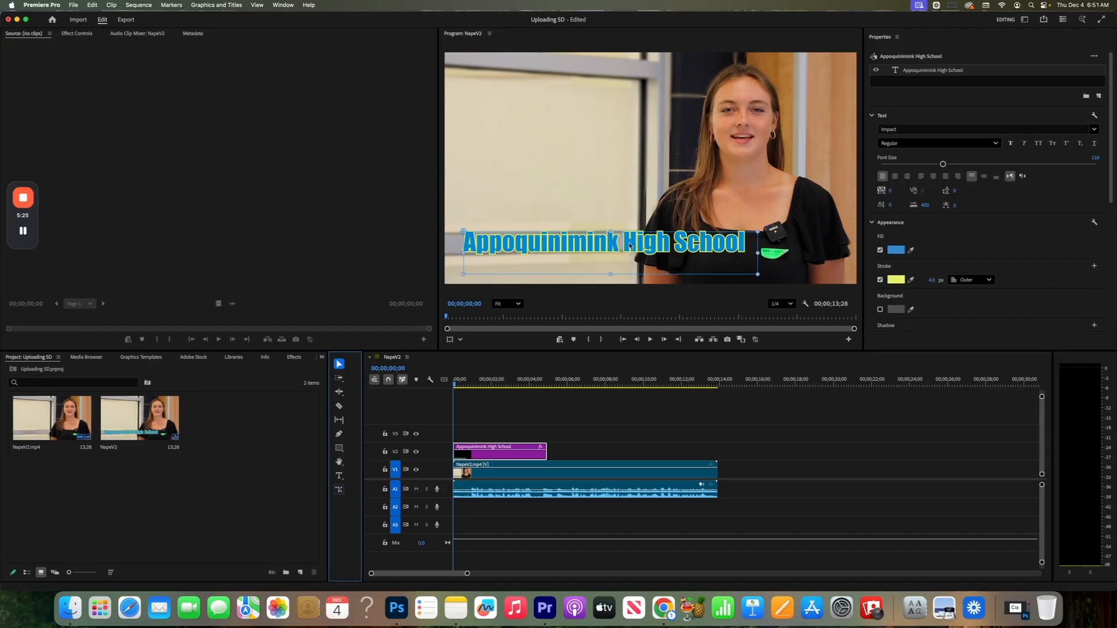
pyautogui.moveTo(626, 246); pyautogui.dragTo(629, 265)
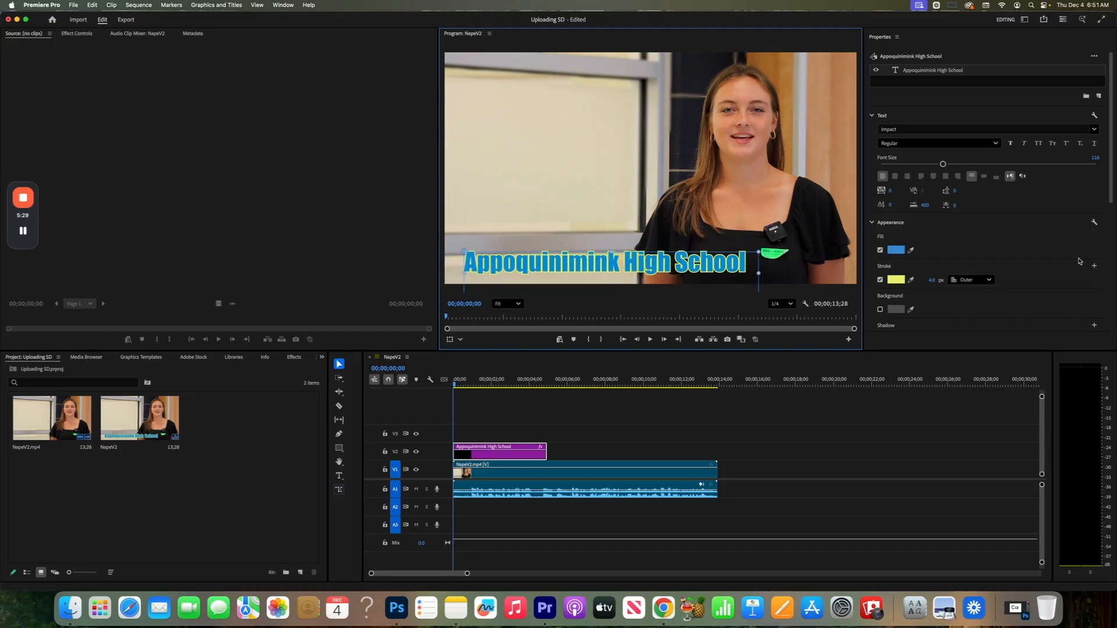
pyautogui.scroll(-6, 1077, 261)
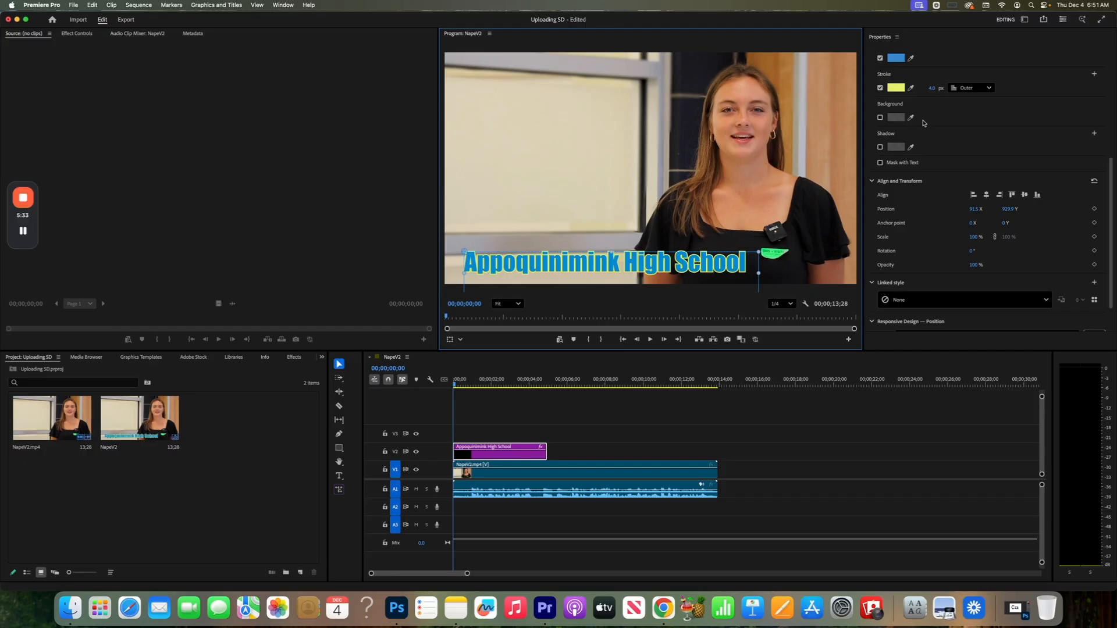
pyautogui.click(880, 118)
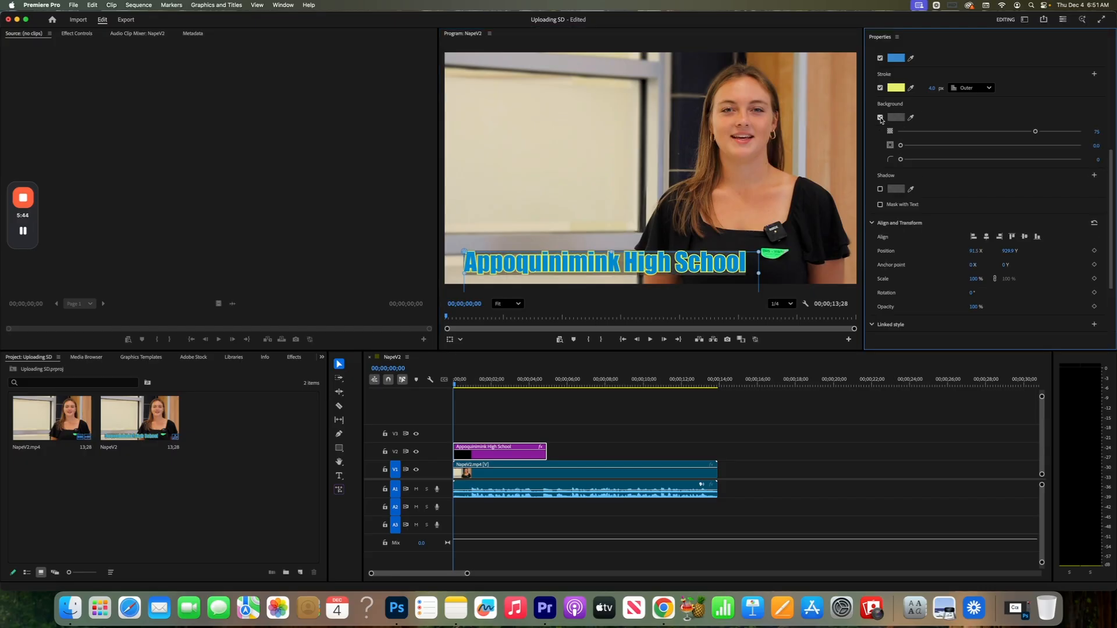
# - Turn off the title's background and briefly try its shadow, switching it on and back off
pyautogui.click(880, 118)
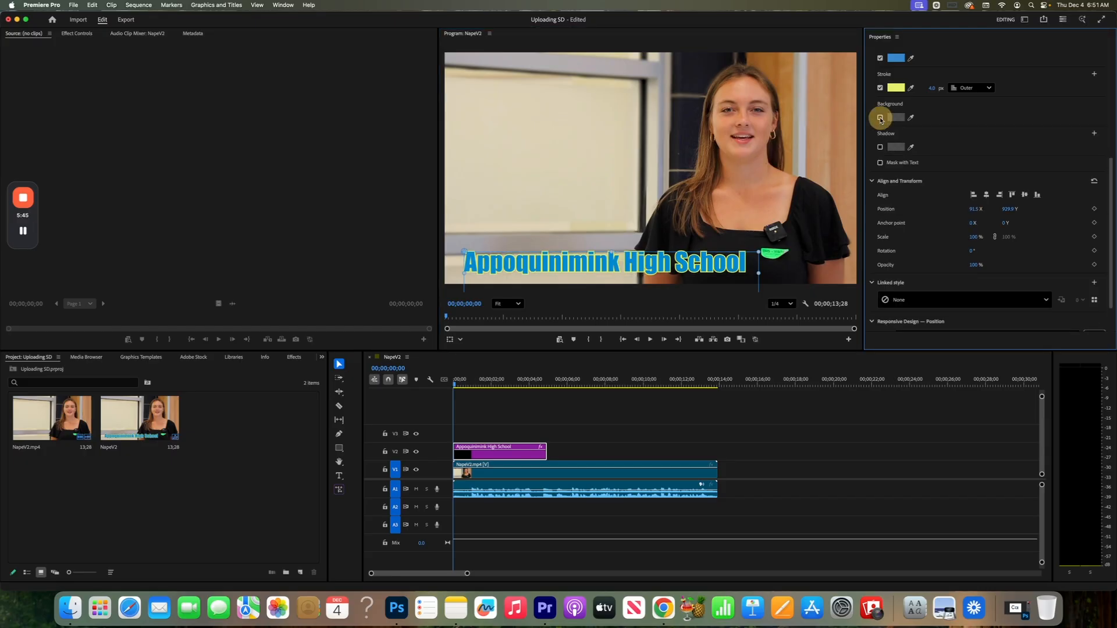
pyautogui.click(881, 149)
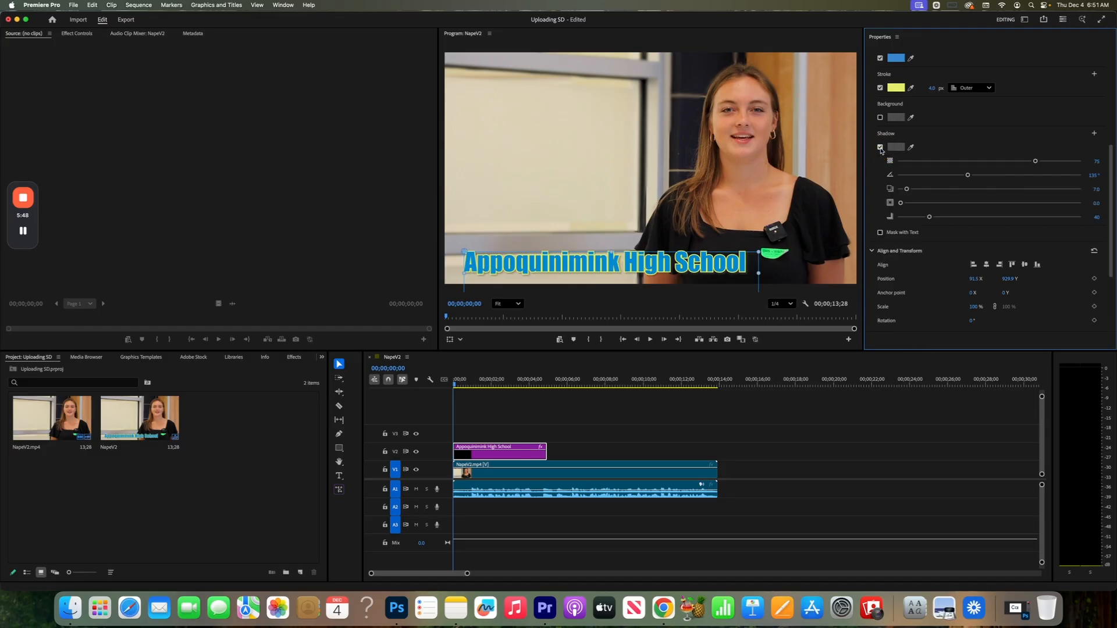
pyautogui.click(881, 149)
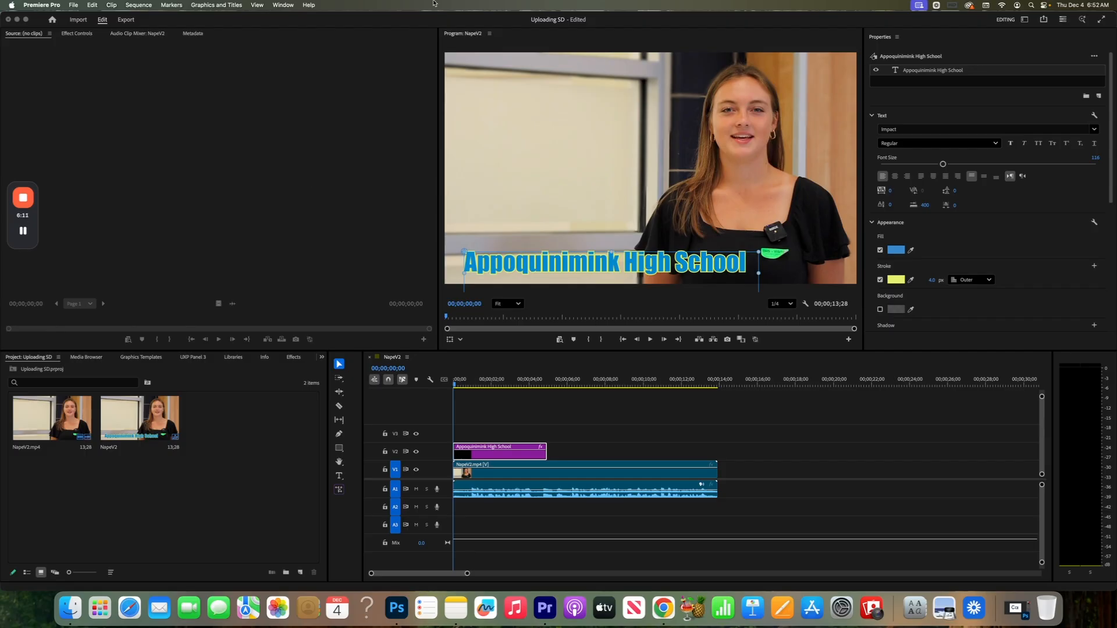
pyautogui.click(282, 6)
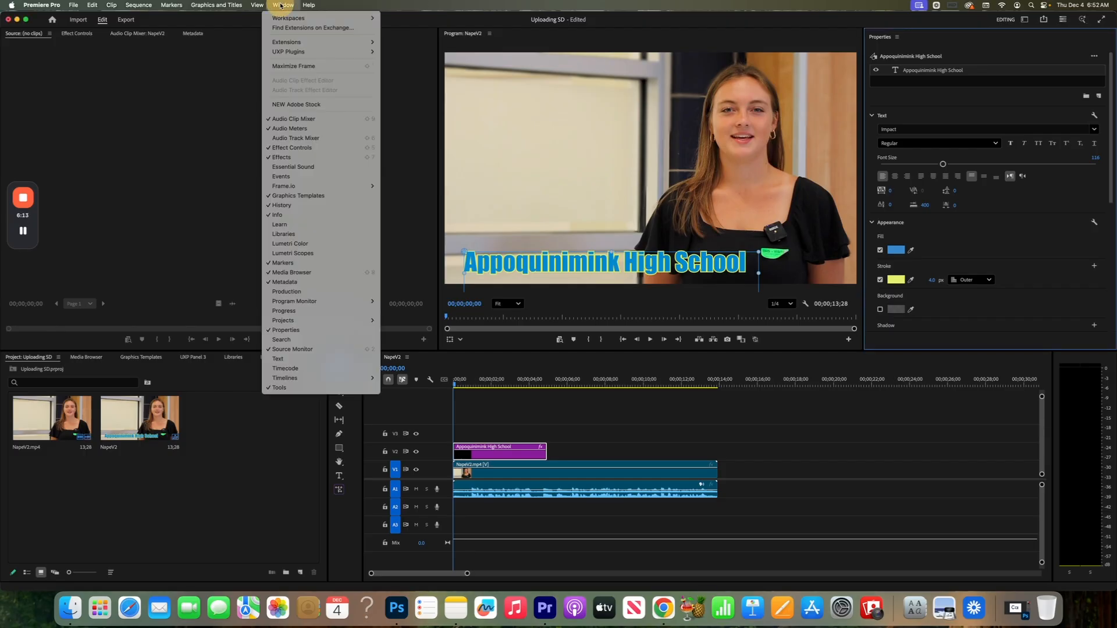
pyautogui.click(281, 6)
pyautogui.click(282, 6)
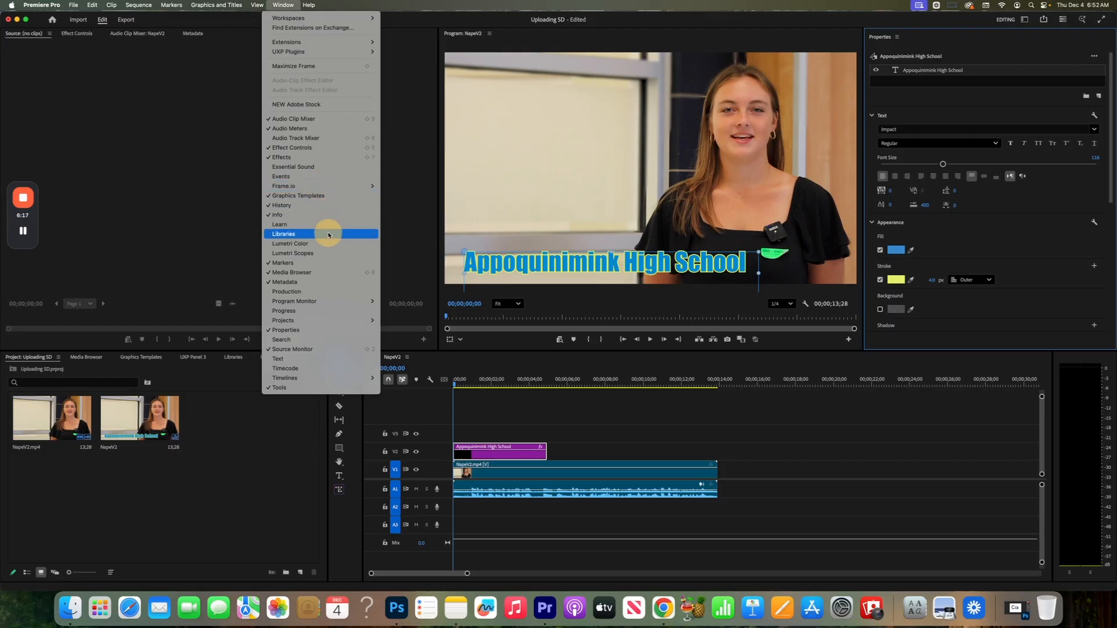
pyautogui.click(332, 331)
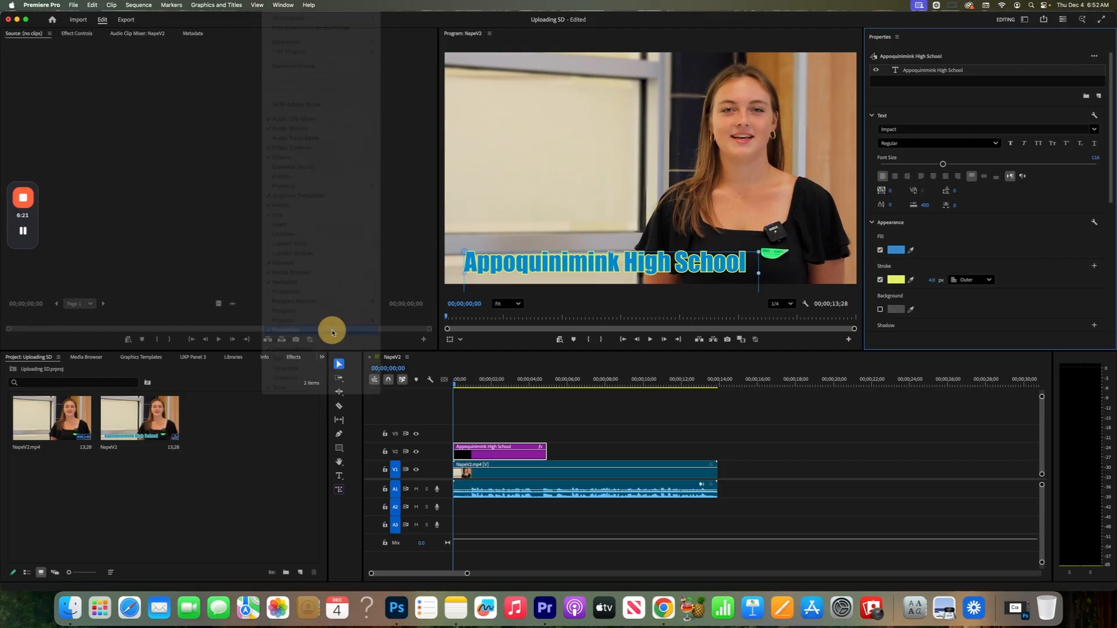
pyautogui.click(292, 5)
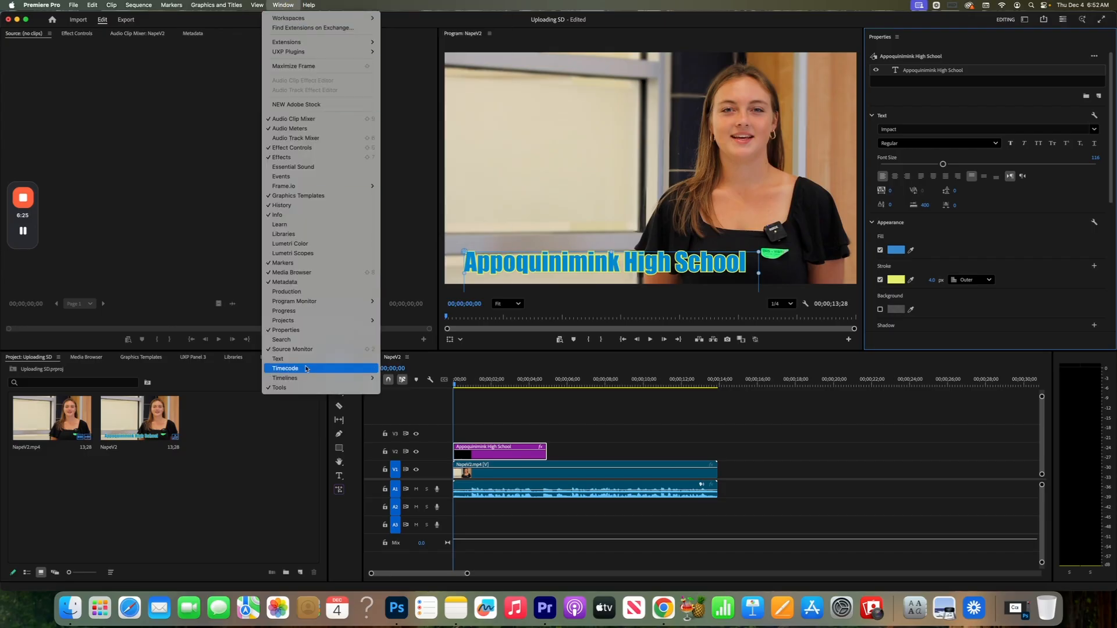
pyautogui.click(302, 330)
pyautogui.click(280, 5)
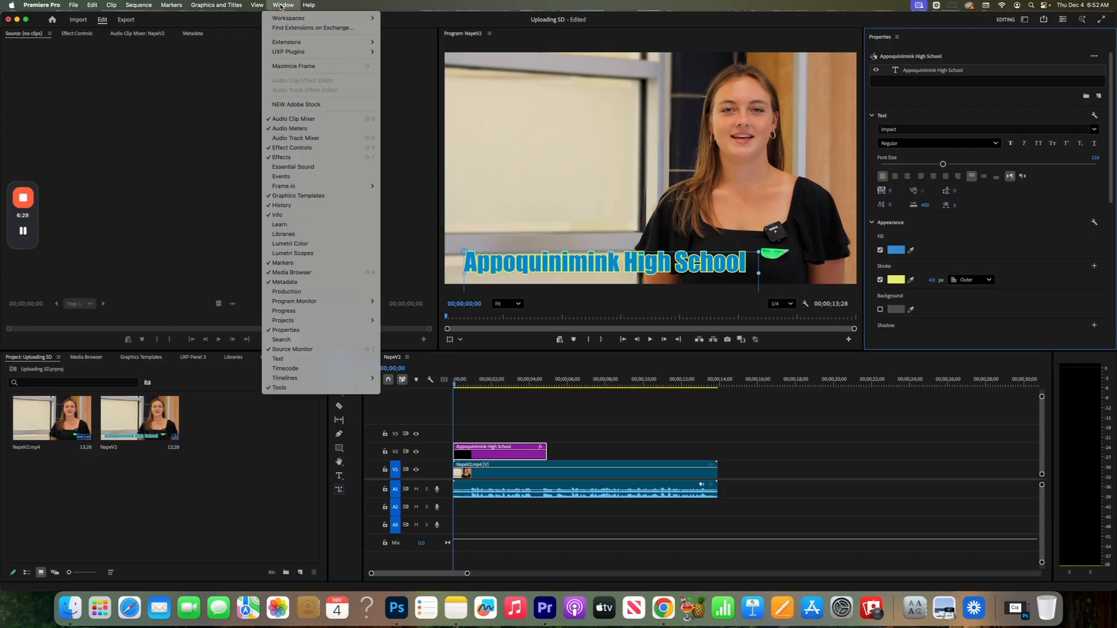